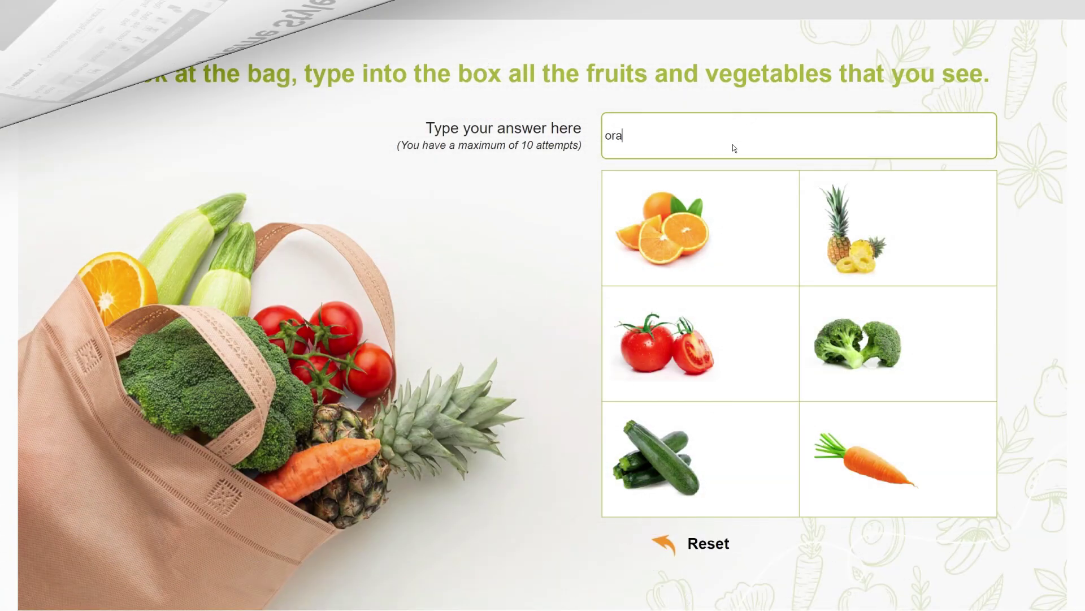
- Enter Orange, Pineapple, Tomato and Broccoli as quiz answers
type("nge")
key("Return")
type("pineapple")
key("Return")
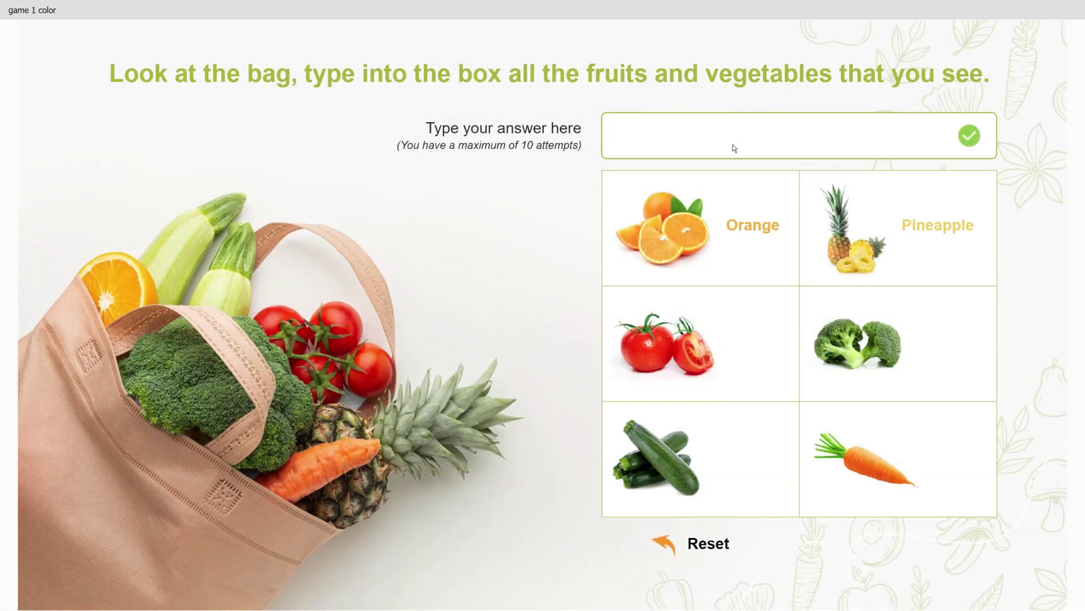
type("tomato")
key("Return")
type("broccol")
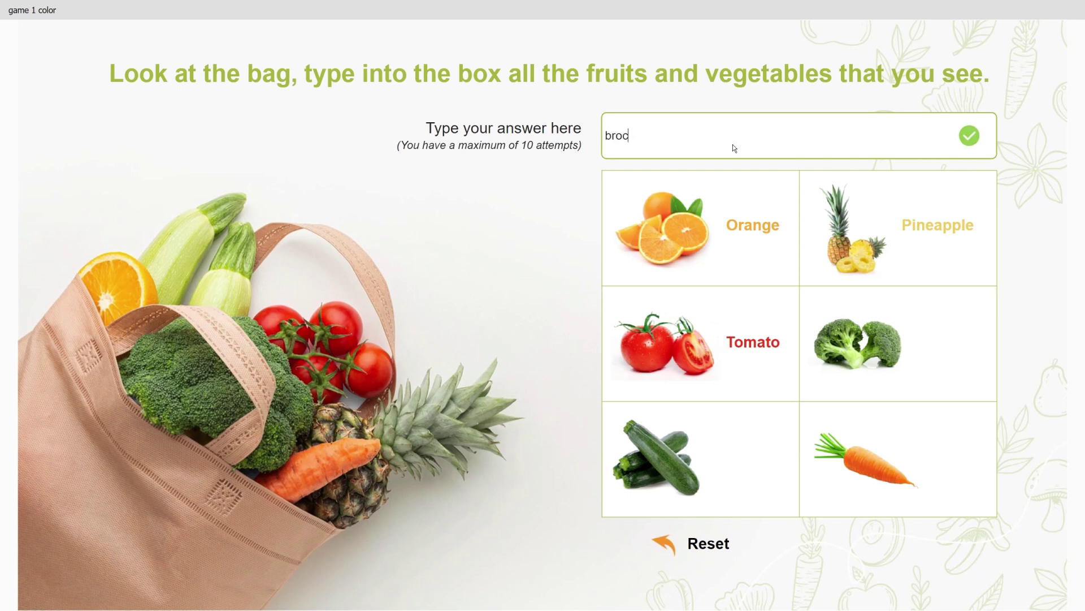
type("i")
key("Return")
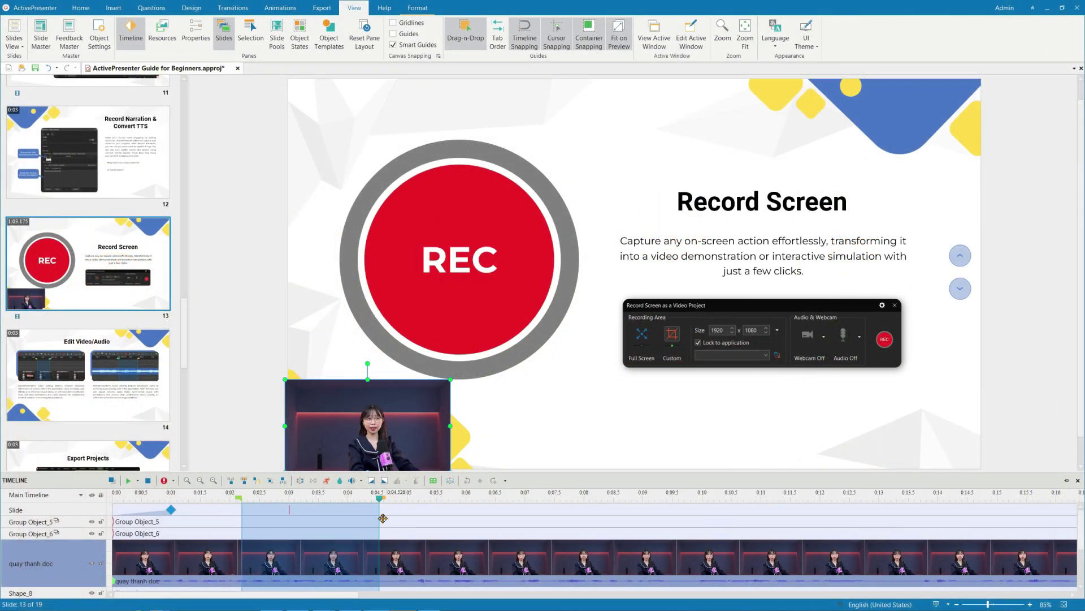
- Crop the webcam video into an oval shape
left_click(418, 7)
left_click(202, 38)
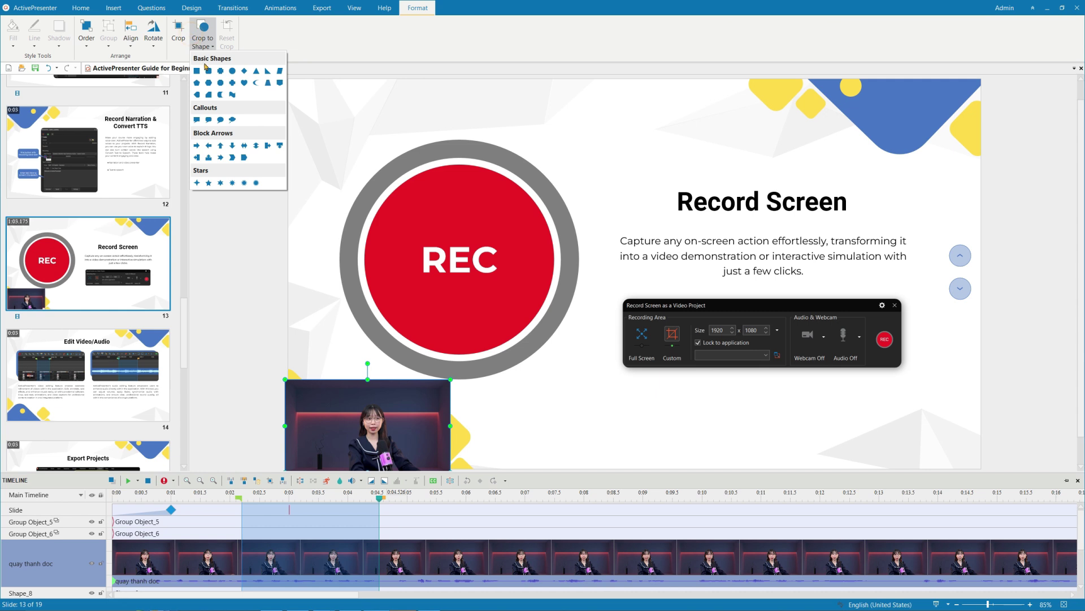
left_click(232, 71)
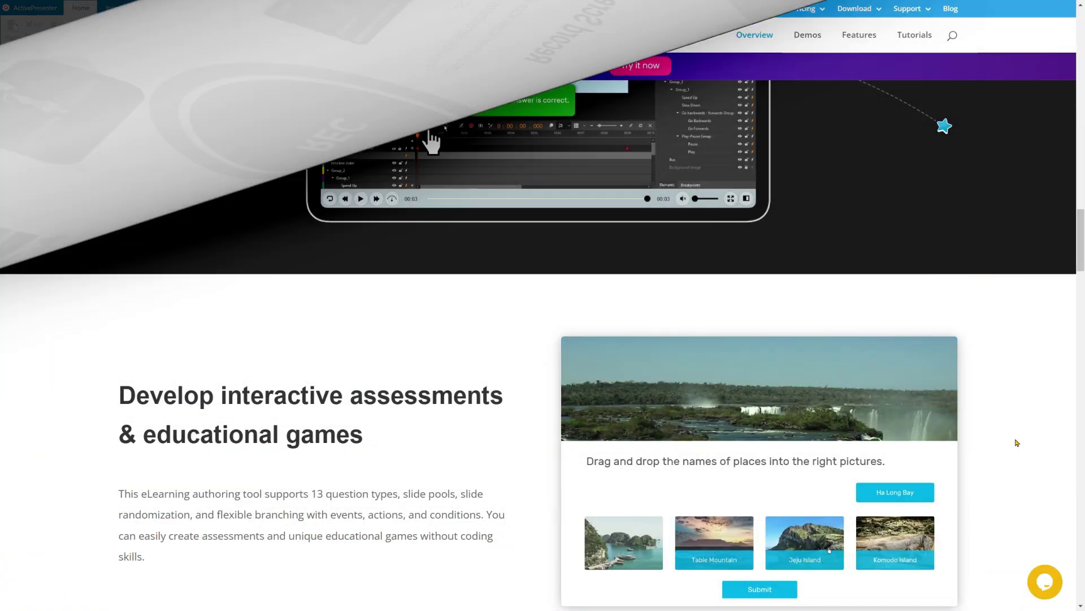
- Scroll down the ActivePresenter overview page past video editing to the responsive support section
scroll(830, 550, "down", 3)
left_click_drag(895, 351, 609, 409)
scroll(756, 447, "down", 6)
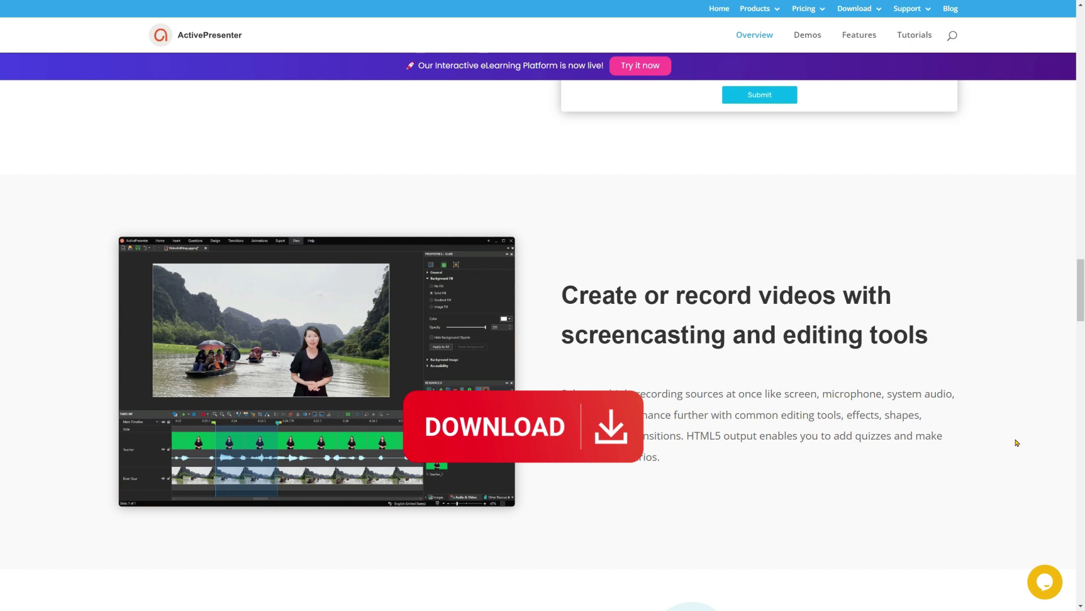
scroll(1017, 443, "down", 6)
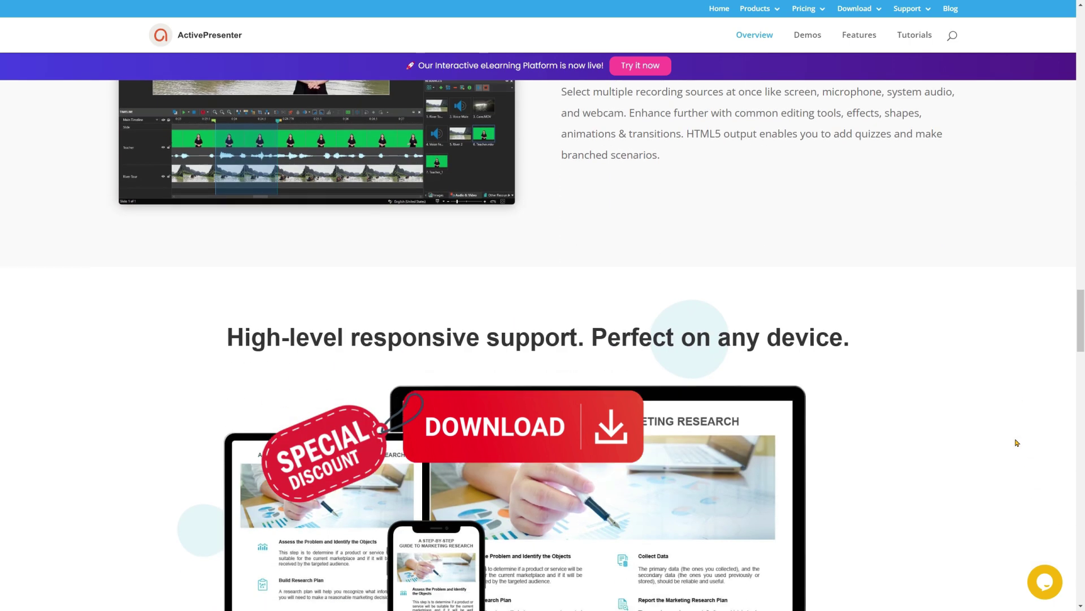
scroll(1017, 442, "down", 1)
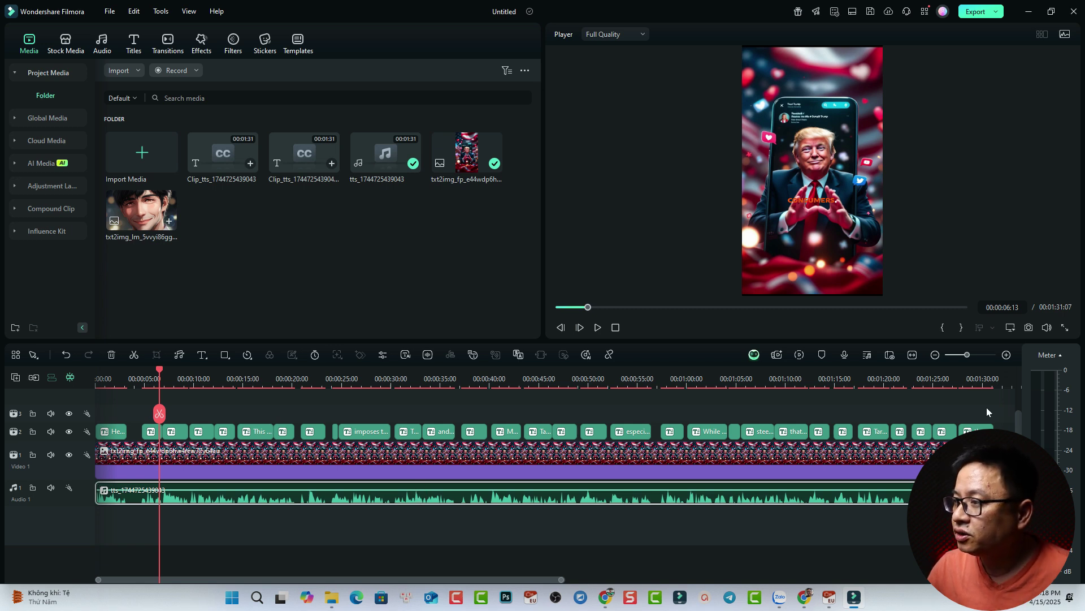
- Delete every caption clip on track 2 and select the voice-over audio clip for transcription
left_click_drag(988, 409, 104, 435)
key("Delete")
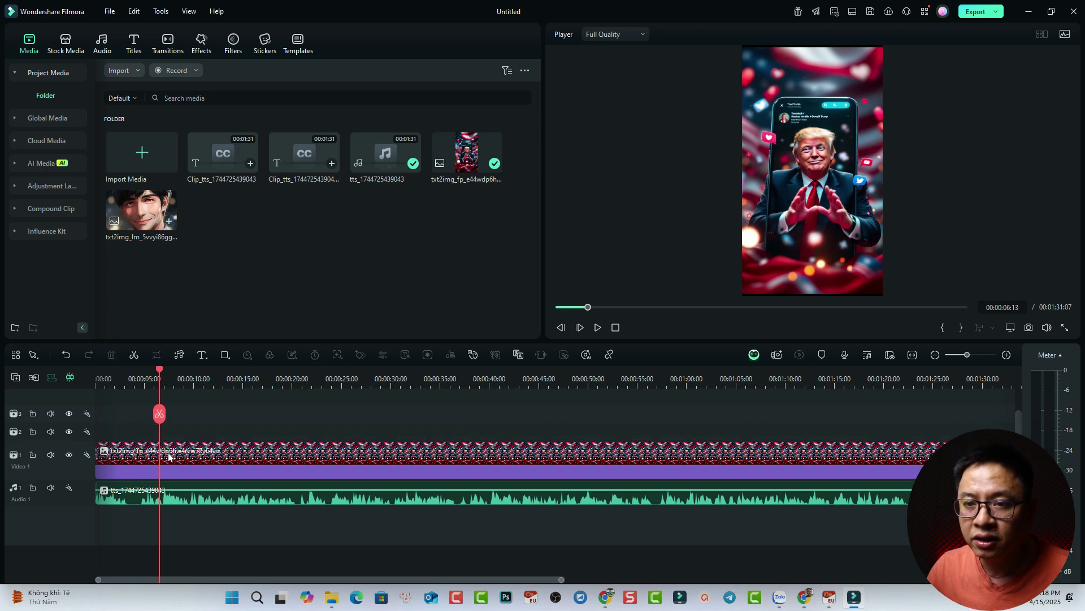
left_click(173, 498)
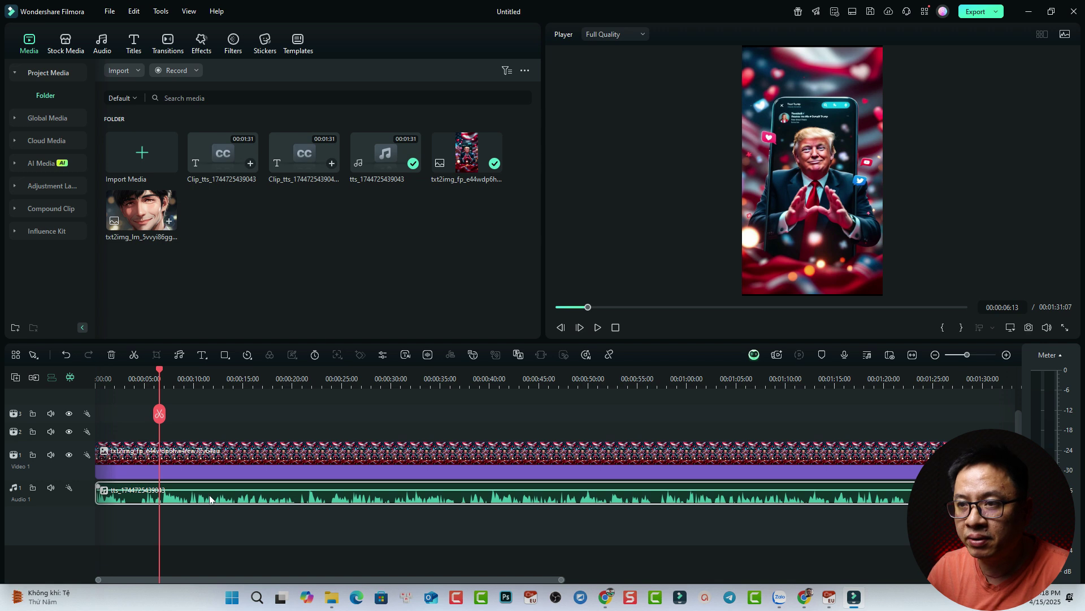
left_click(473, 356)
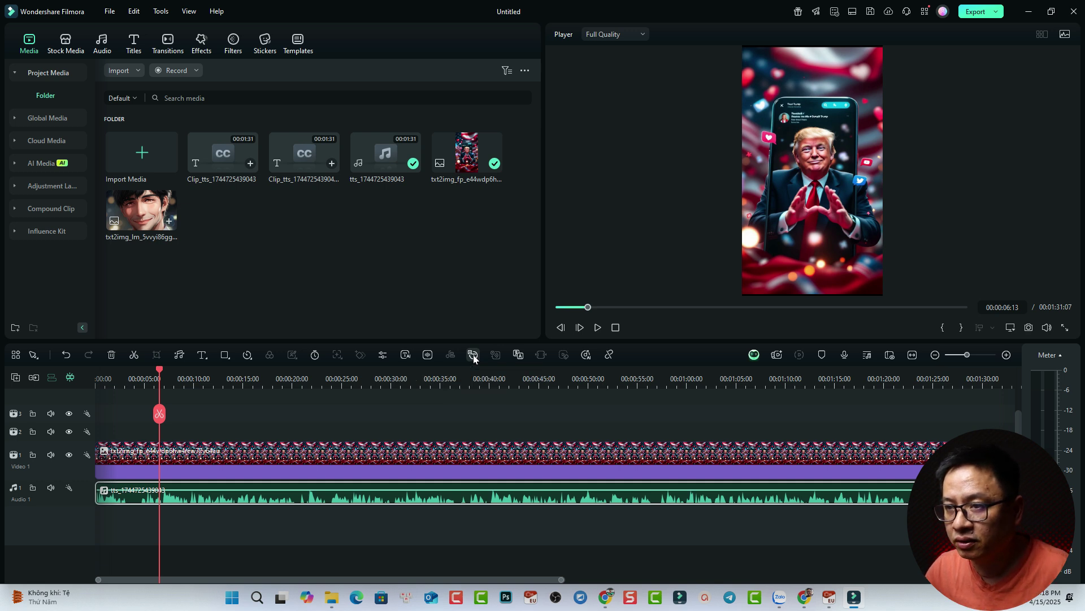
- Generate Dynamic Captions in English (US) from the voice-over audio
left_click(473, 355)
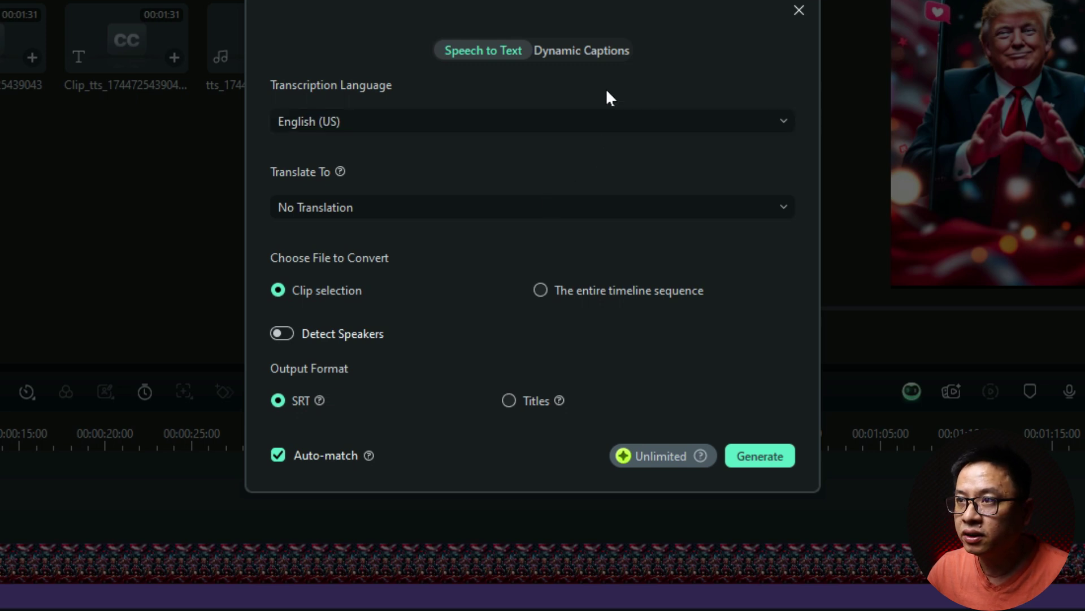
left_click(572, 51)
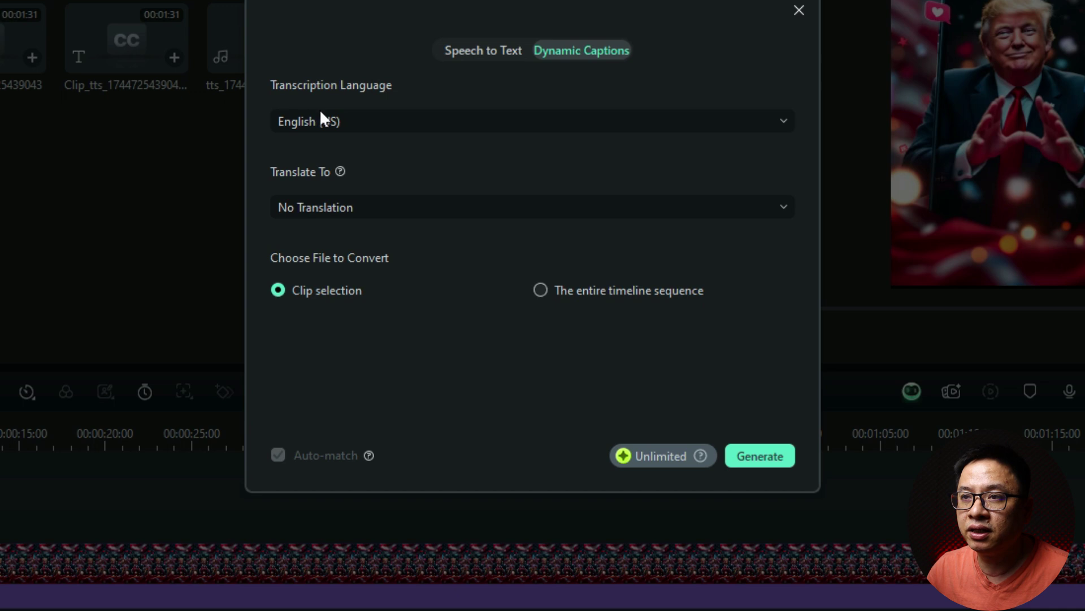
left_click(341, 122)
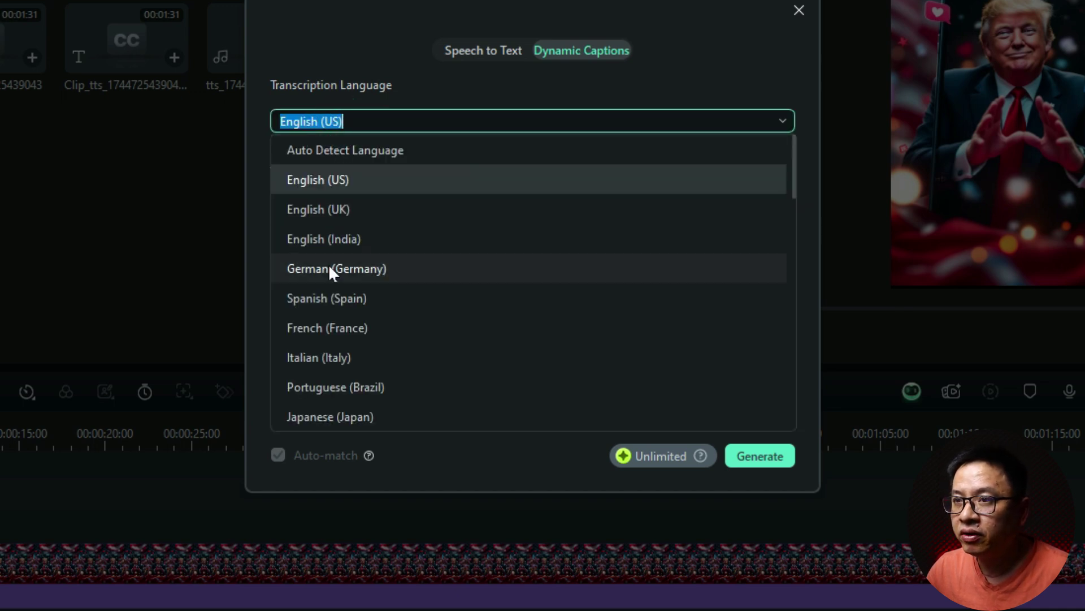
left_click(321, 178)
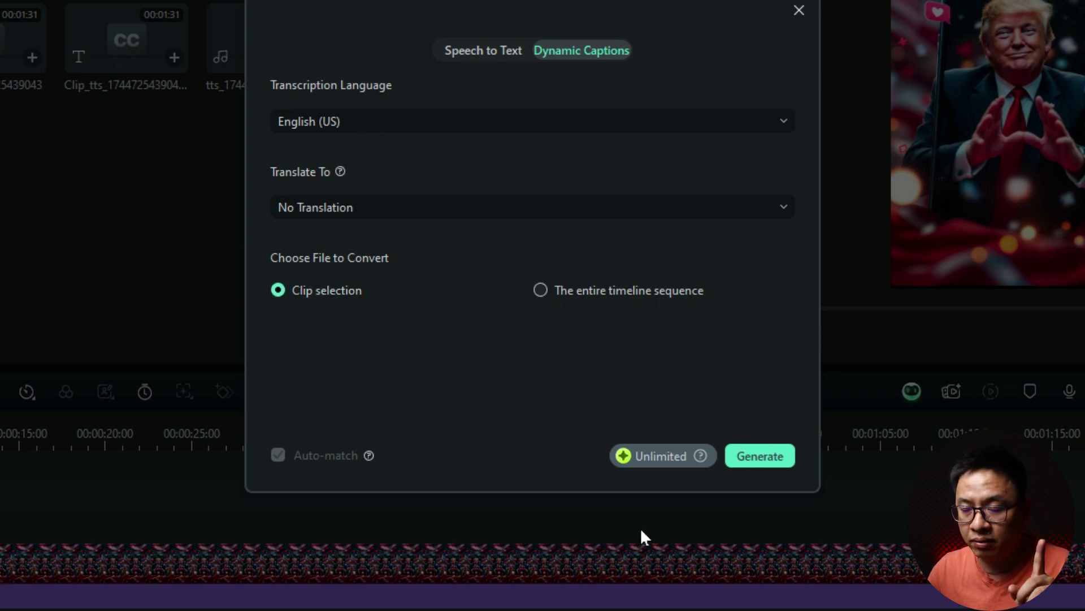
left_click(756, 457)
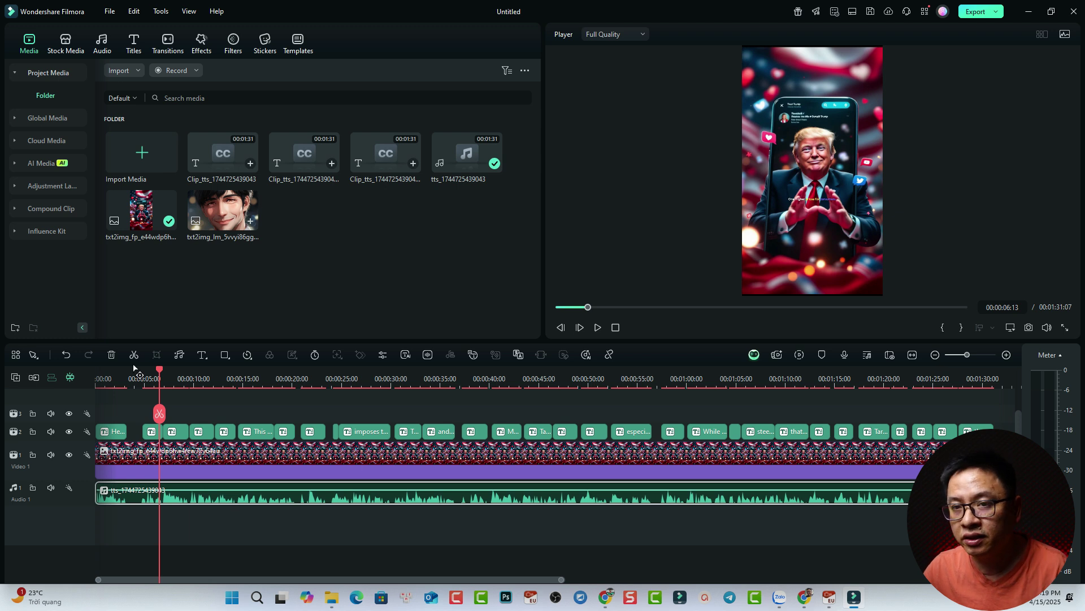
- Move the playhead to 00:00:00 and play back the generated captions
left_click(102, 378)
left_click_drag(101, 378, 78, 378)
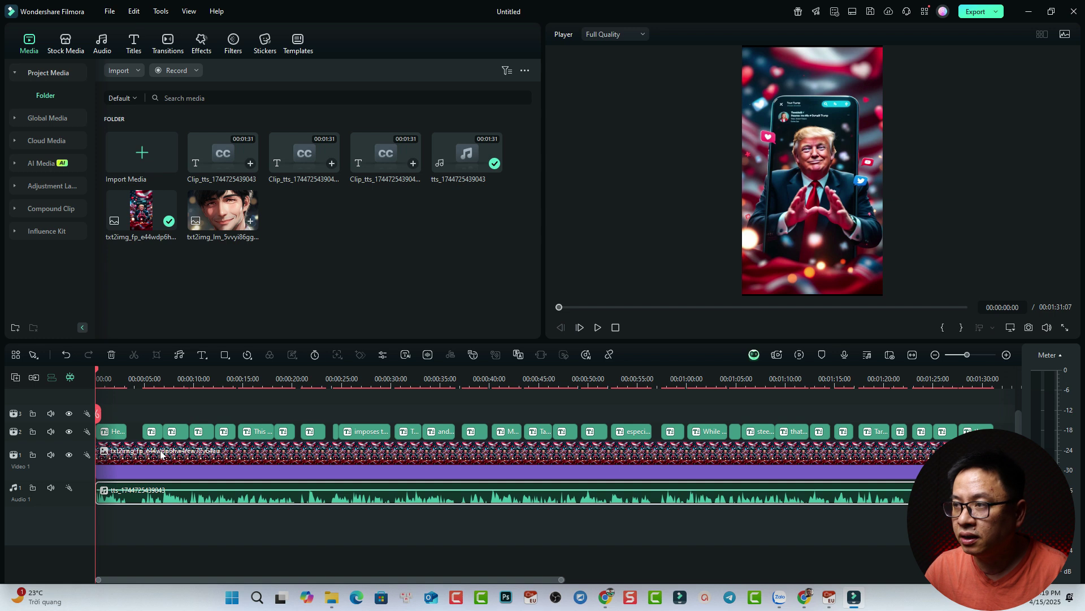
key("space")
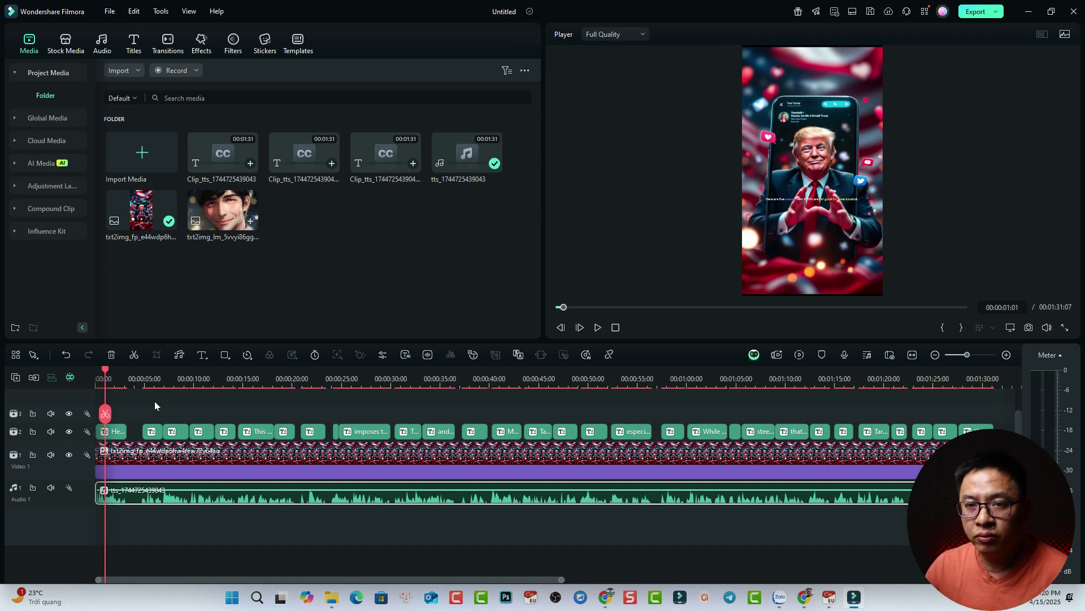
- Give the first caption the YOUR TEXT HERE template with green Active Words, then rewind to 00:00:00
left_click(115, 437)
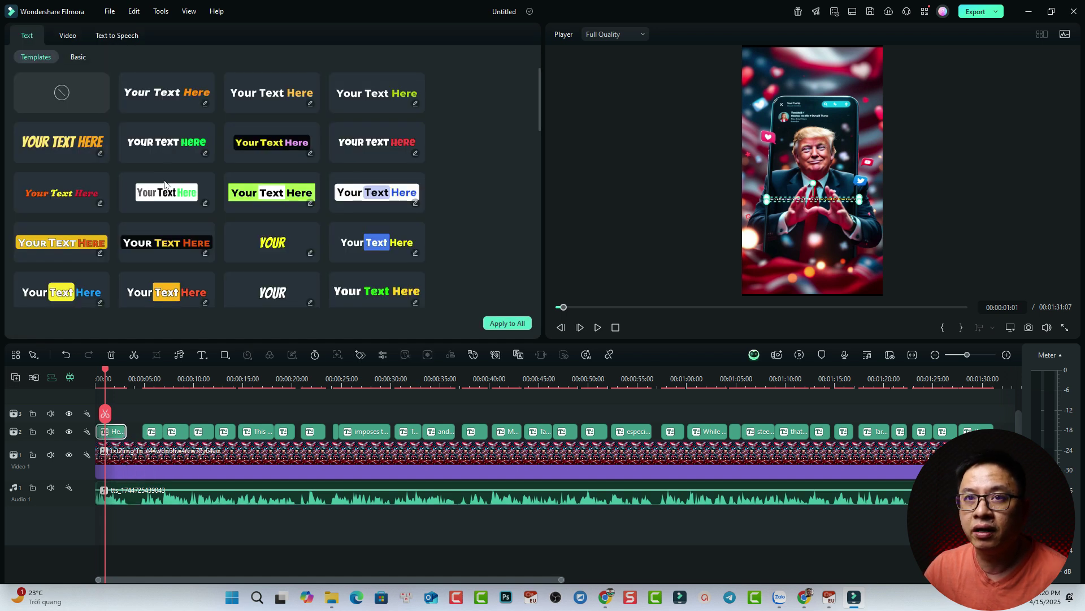
scroll(307, 187, "down", 3)
scroll(307, 187, "down", 3)
scroll(294, 162, "up", 1)
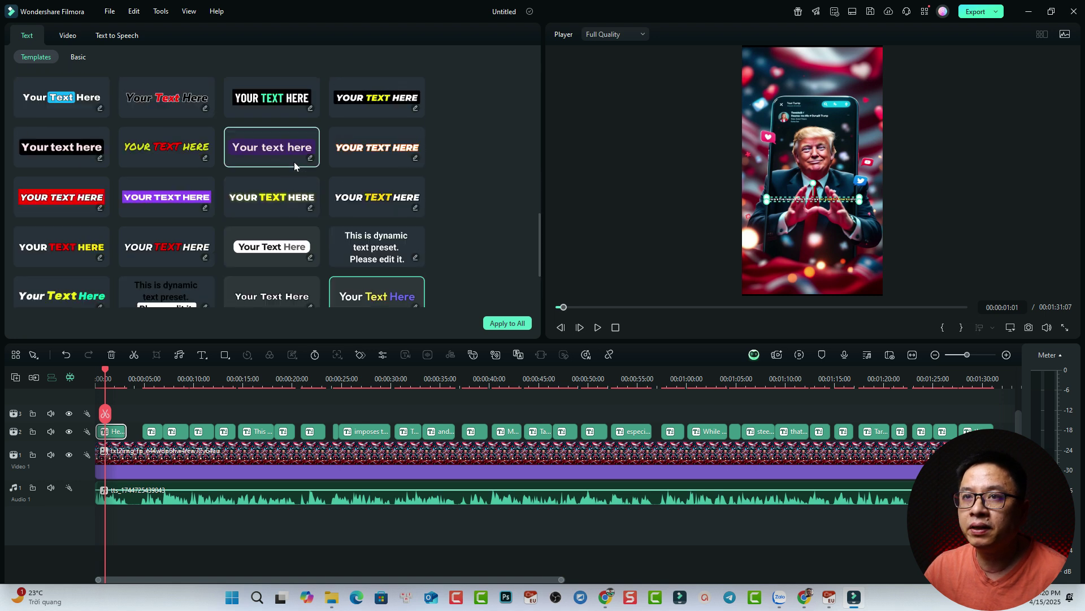
left_click(262, 104)
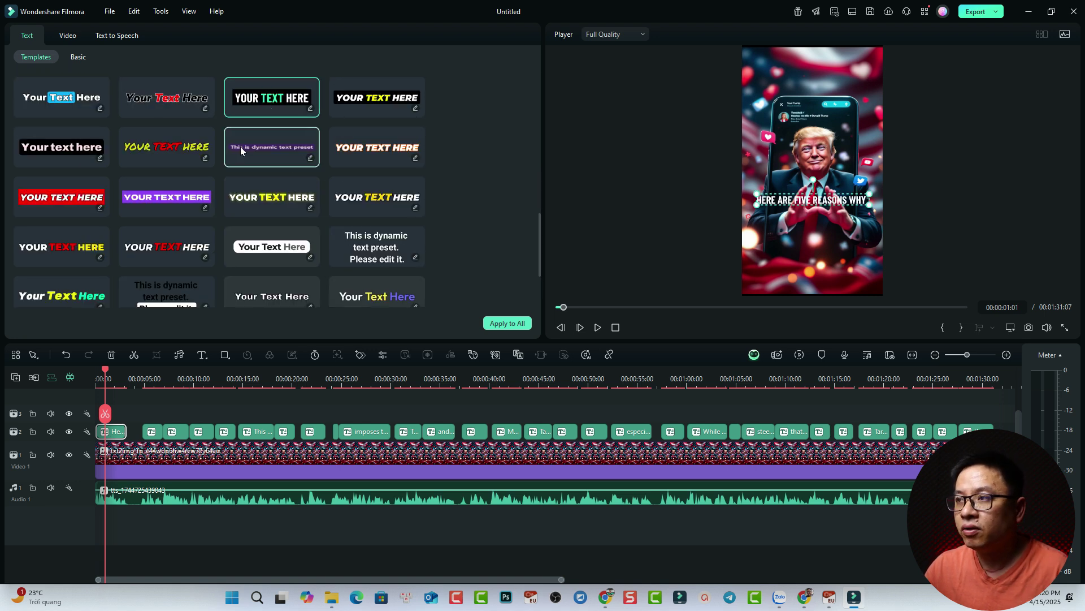
left_click(78, 58)
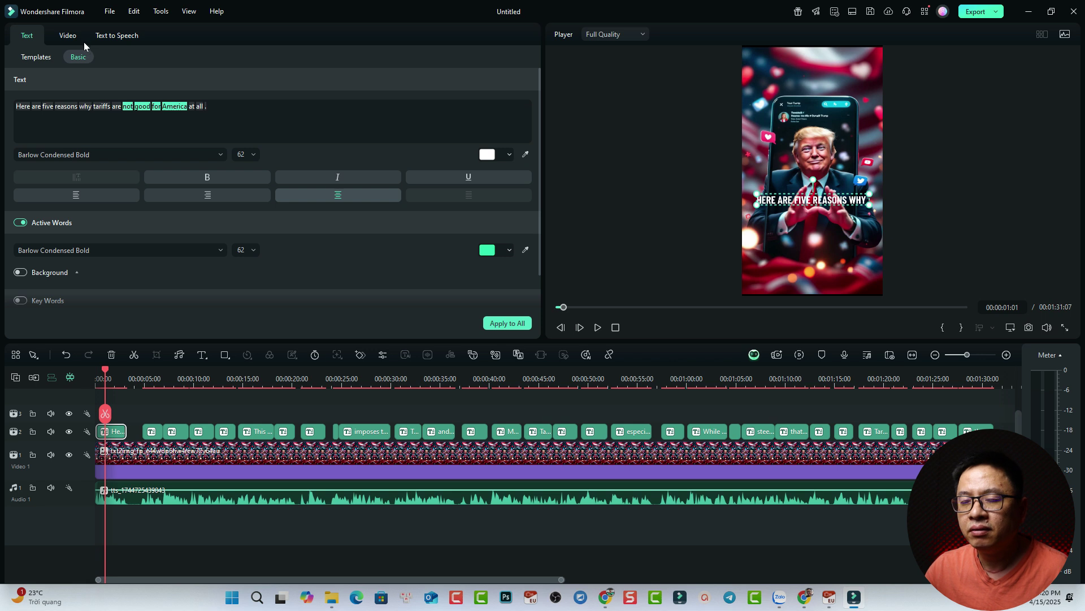
left_click(37, 58)
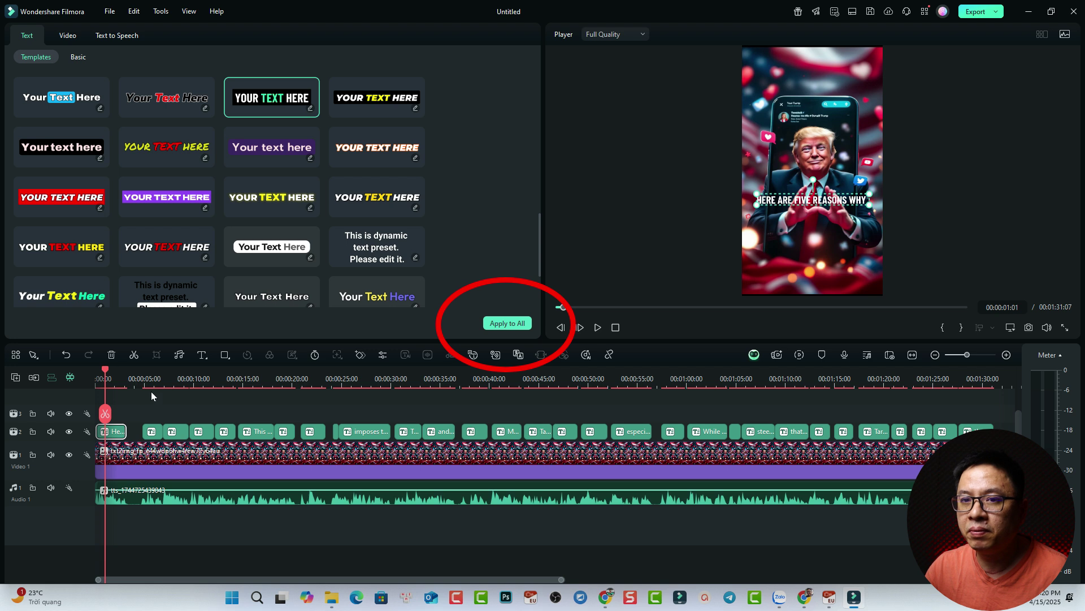
left_click_drag(105, 375, 83, 377)
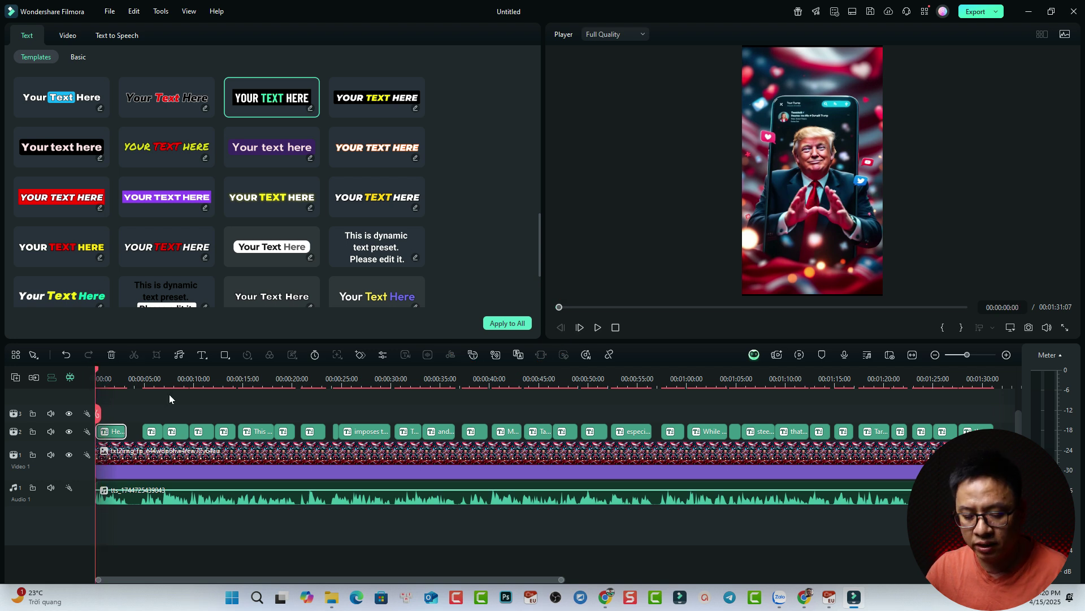
- Play the captioned video full screen, then pause it
left_click(1065, 331)
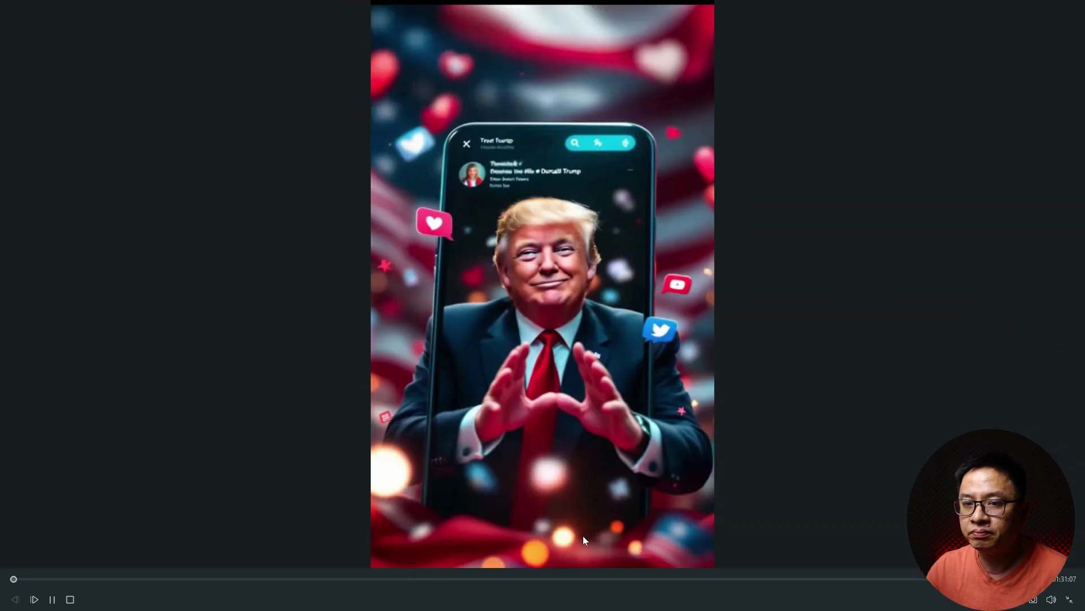
key("space")
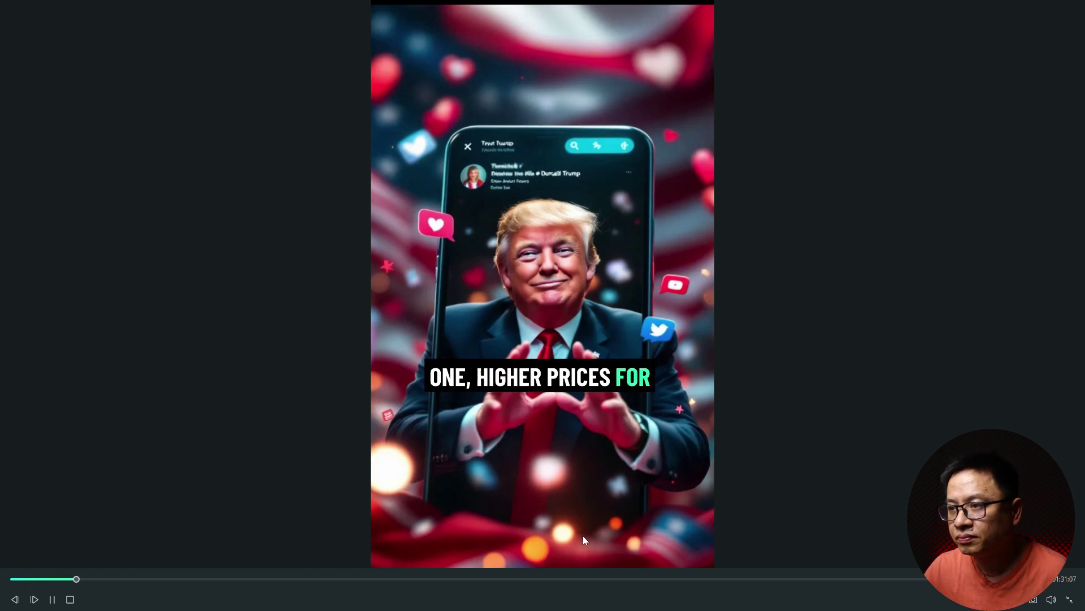
key("space")
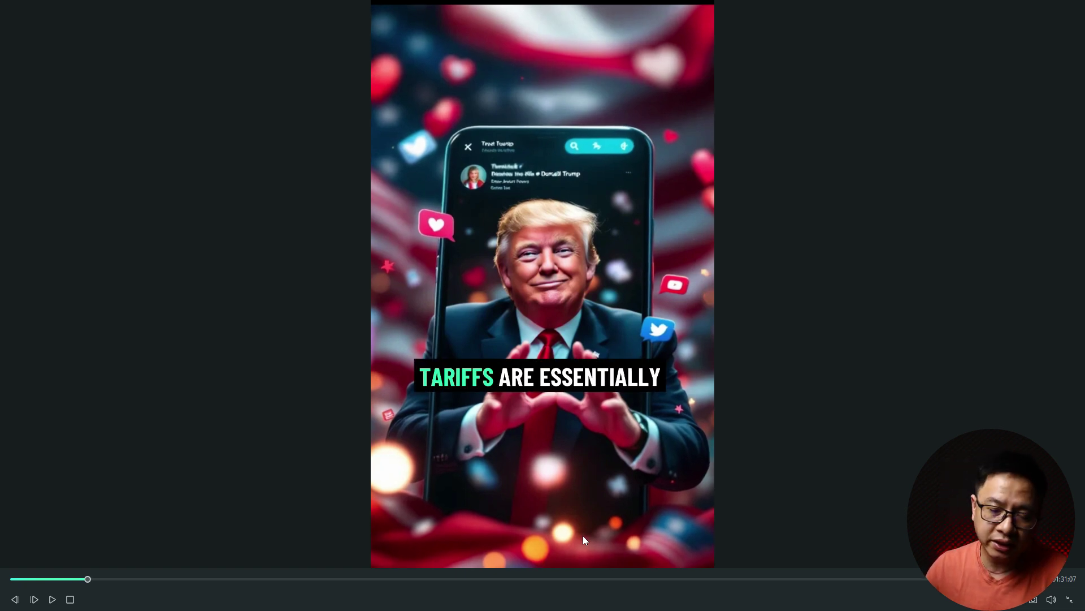